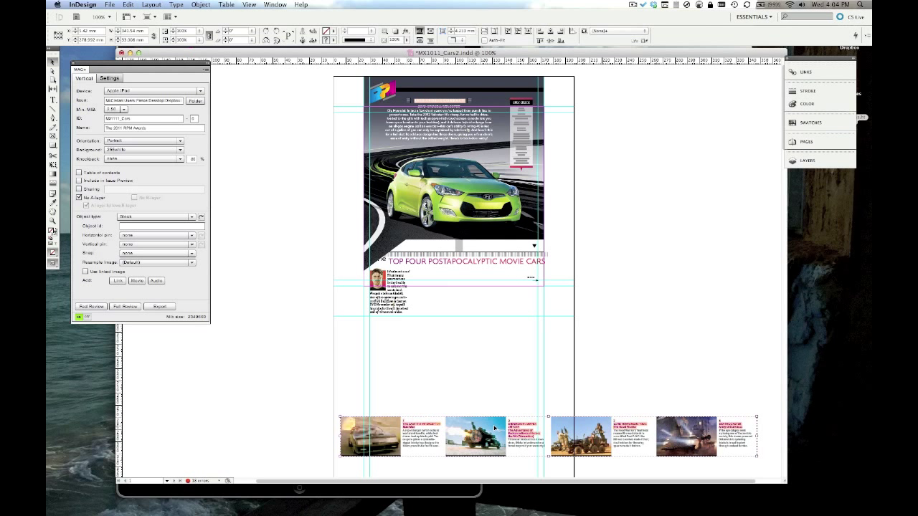
Step: Copy the selected strip of four movie-car pictures and captions below the page
{"action": "key", "text": "super+c"}
{"action": "left_click", "coordinate": [128, 5]}
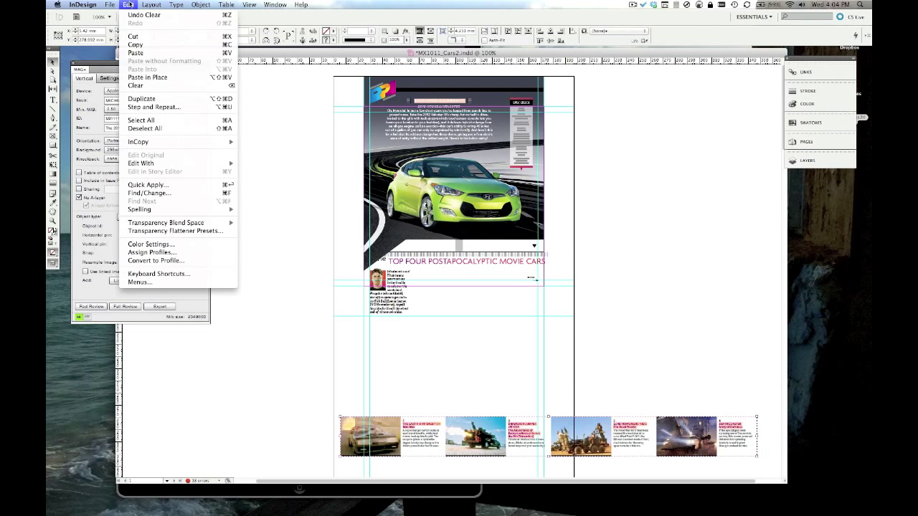
{"action": "left_click", "coordinate": [146, 46]}
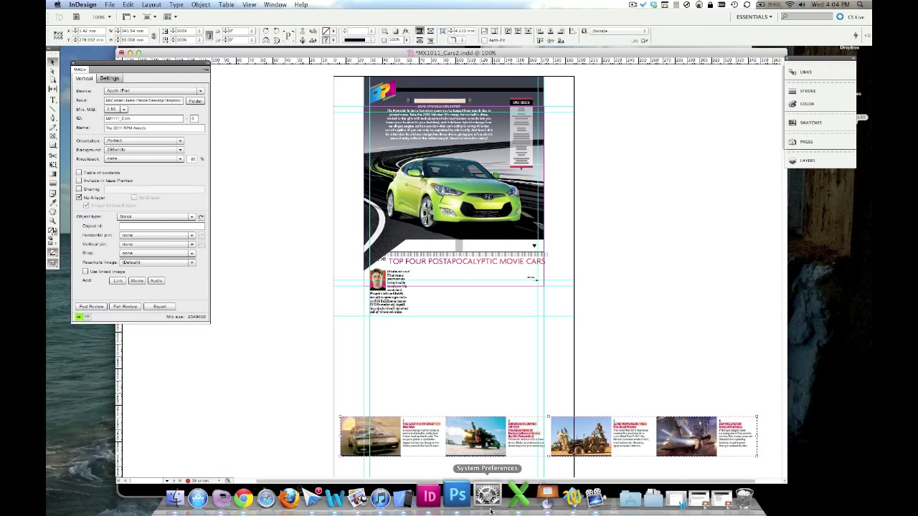
Step: Switch to Photoshop and create a new transparent document with the Clipboard preset, 4034 by 390 pixels
{"action": "left_click", "coordinate": [466, 493]}
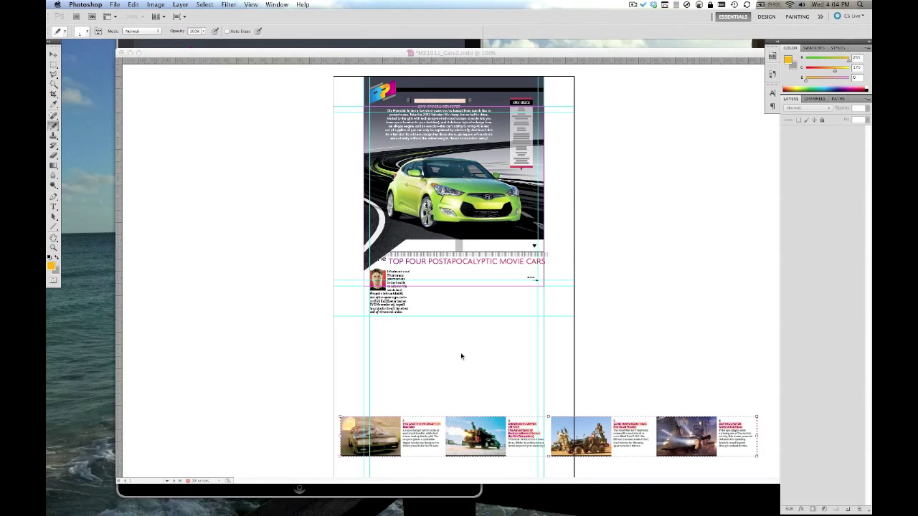
{"action": "left_click", "coordinate": [114, 5]}
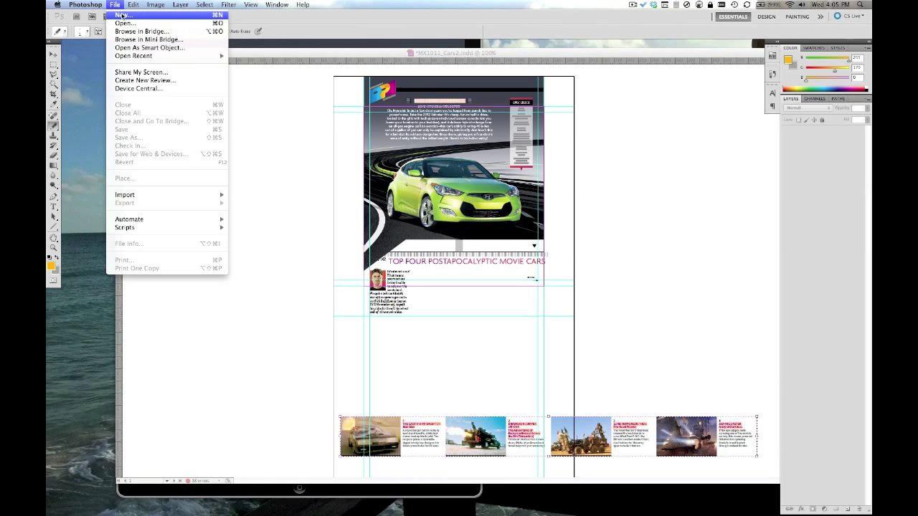
{"action": "left_click", "coordinate": [123, 16]}
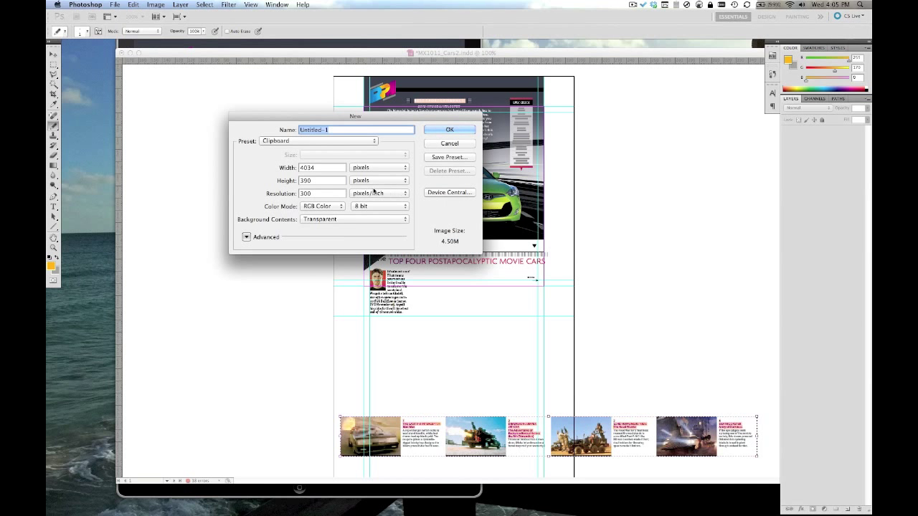
{"action": "left_click", "coordinate": [449, 130]}
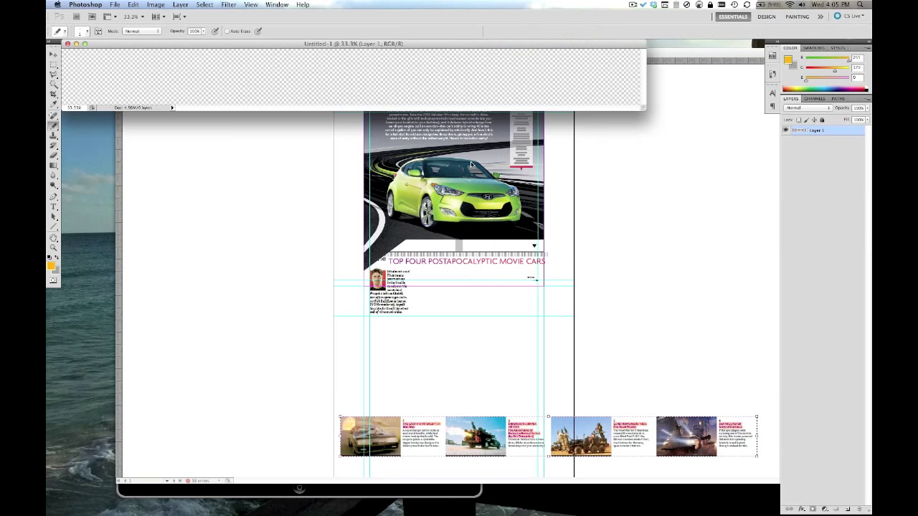
Step: Paste the copied car strip into the new document and commit its placement
{"action": "left_click", "coordinate": [130, 4]}
{"action": "left_click", "coordinate": [136, 89]}
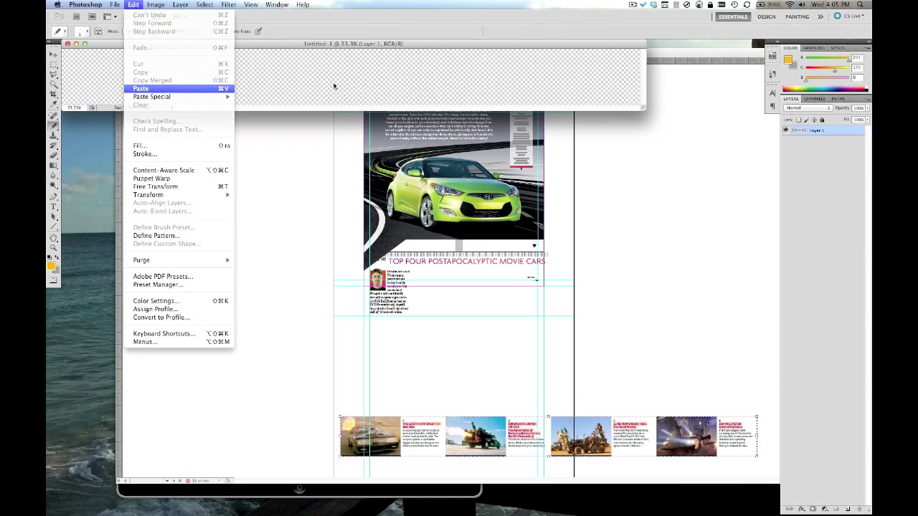
{"action": "left_click", "coordinate": [113, 4]}
{"action": "left_click", "coordinate": [163, 136]}
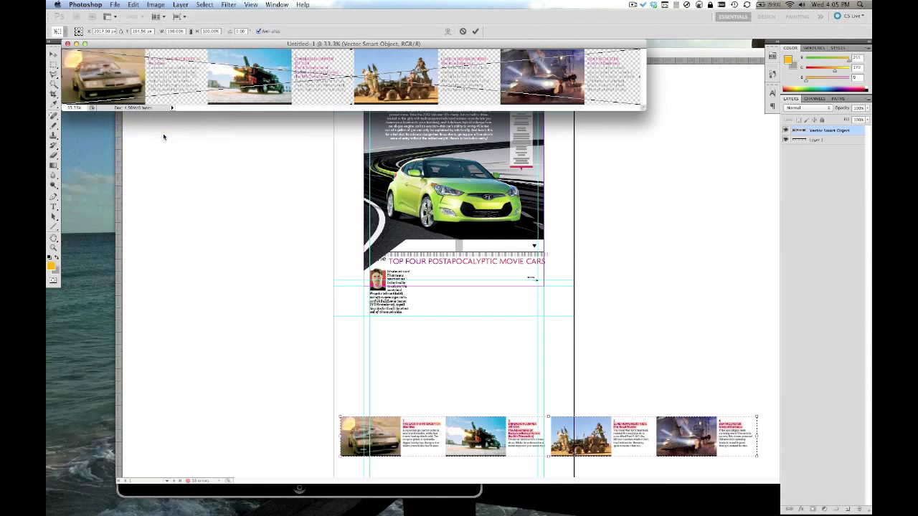
{"action": "left_click", "coordinate": [528, 173]}
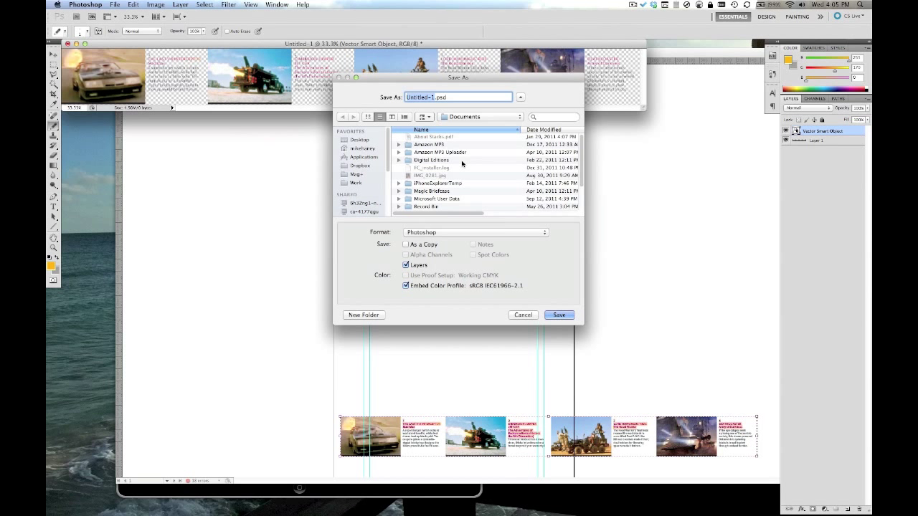
Step: Create a new folder named HTML inside the Slider files folder as the save location
{"action": "left_click", "coordinate": [435, 158]}
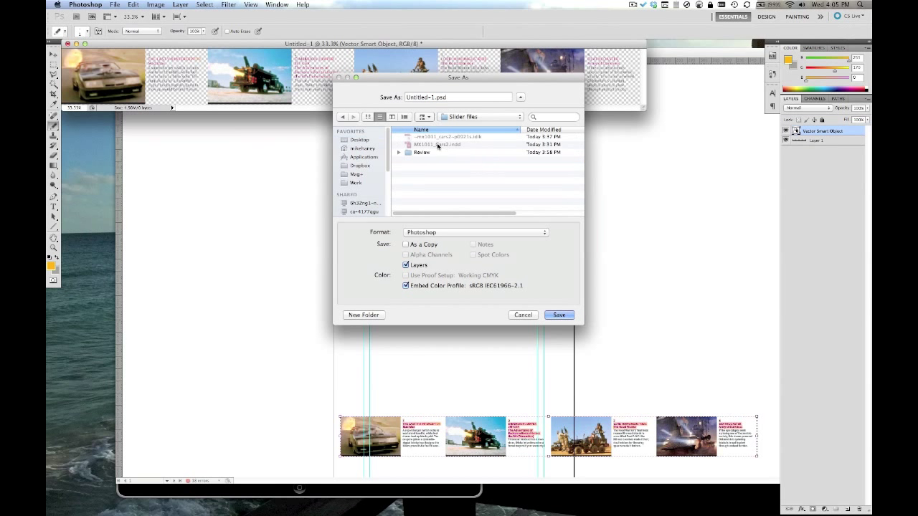
{"action": "left_click", "coordinate": [364, 314]}
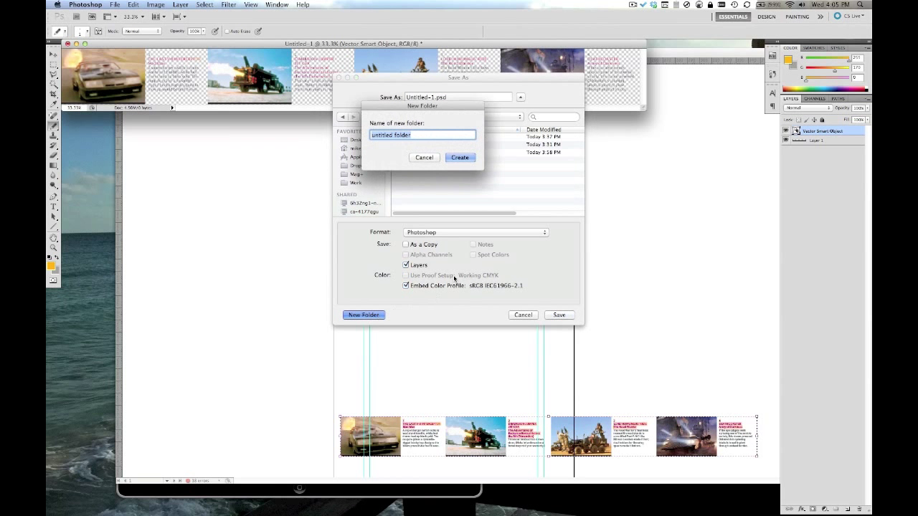
{"action": "type", "text": "HTML"}
{"action": "key", "text": "Return"}
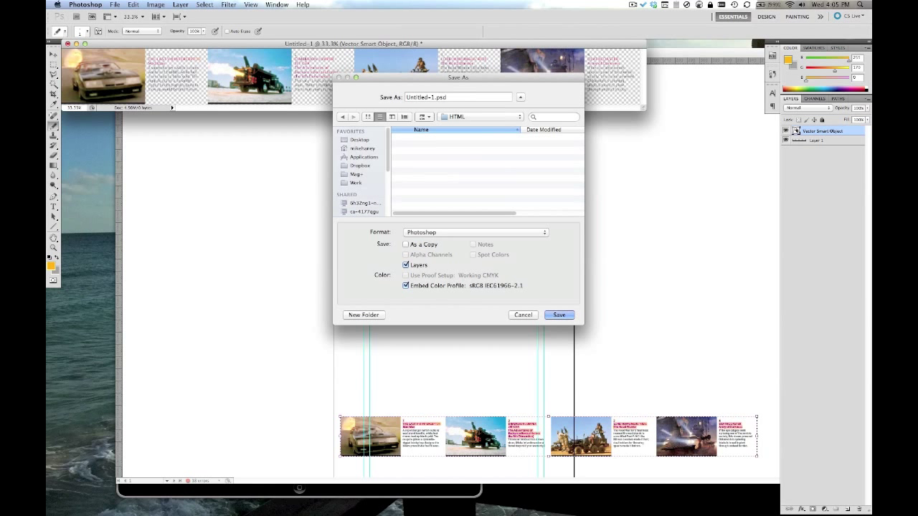
Step: Save the car strip in PNG format as Cars.png in the HTML folder
{"action": "left_click_drag", "start_coordinate": [432, 96], "coordinate": [375, 97]}
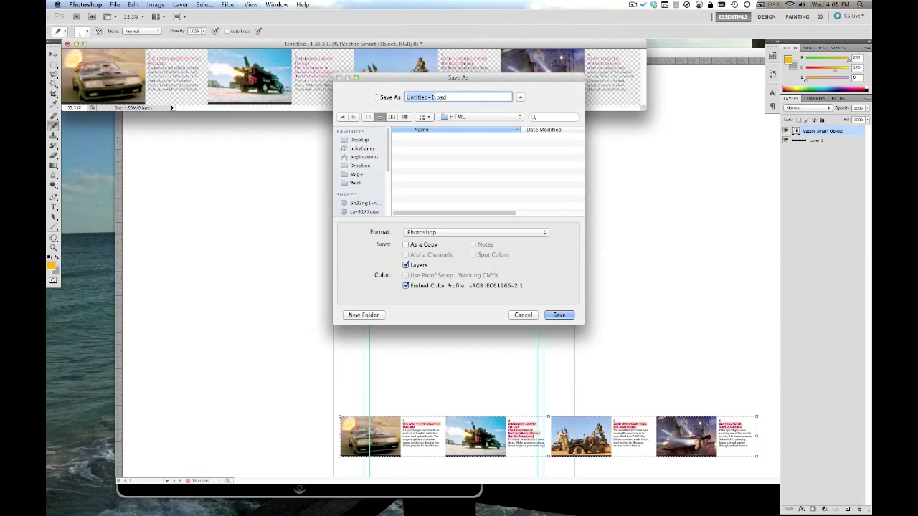
{"action": "type", "text": "Cars"}
{"action": "left_click", "coordinate": [491, 232]}
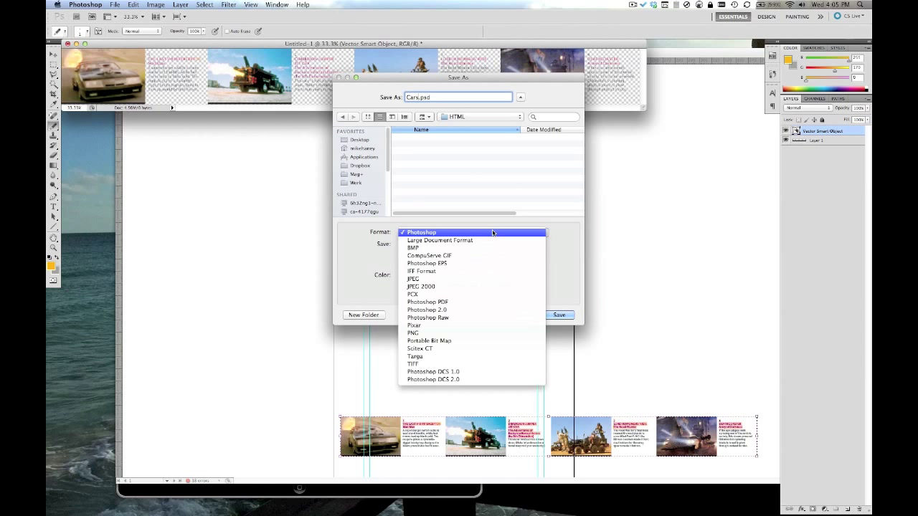
{"action": "left_click", "coordinate": [473, 333]}
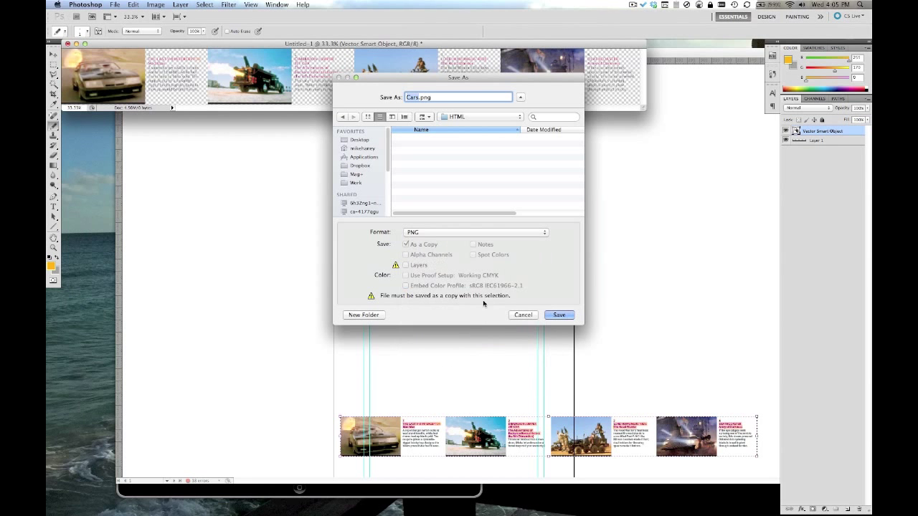
{"action": "left_click", "coordinate": [559, 315]}
{"action": "left_click", "coordinate": [378, 137]}
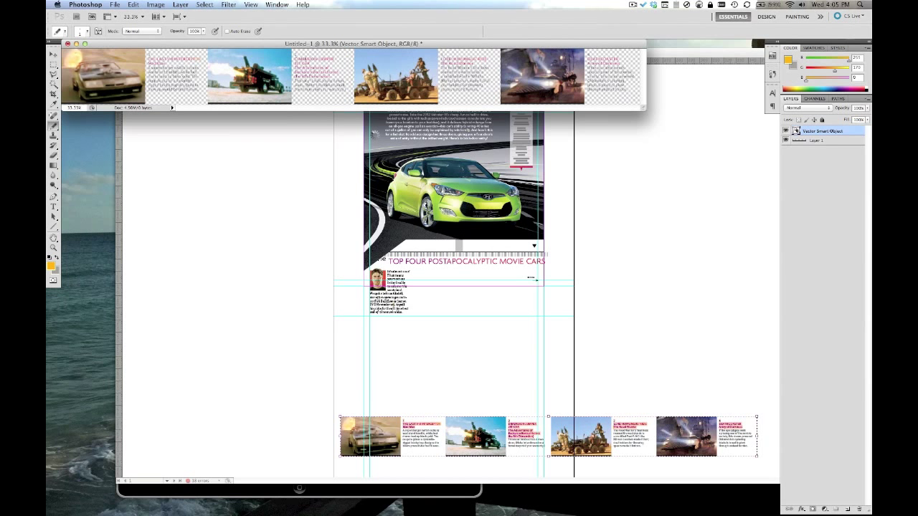
Step: Look up the strip image's width and height in pixels
{"action": "left_click", "coordinate": [158, 4]}
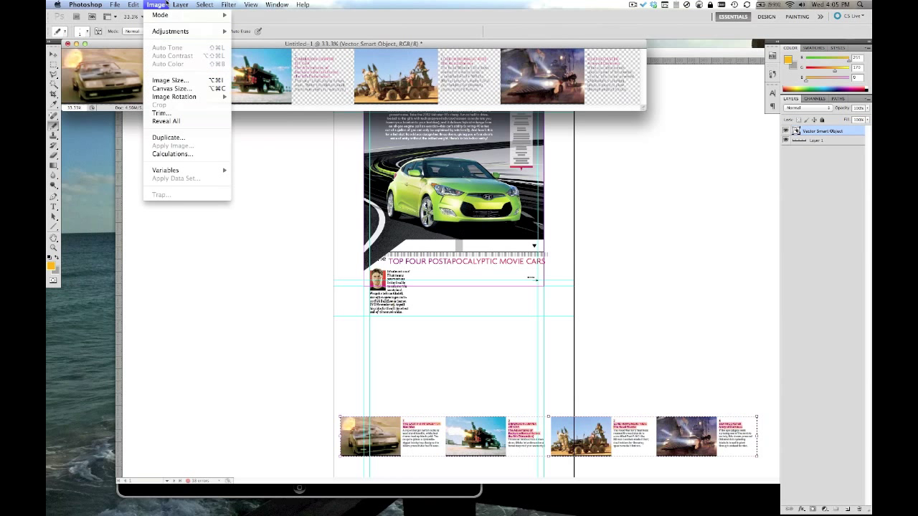
{"action": "left_click", "coordinate": [192, 81]}
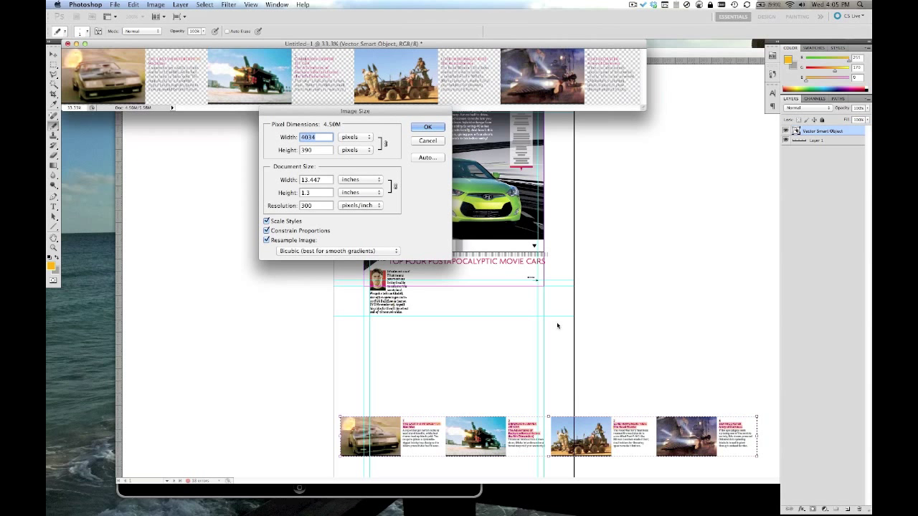
Step: Switch to Finder and open accessories.html from the desktop in TextWrangler
{"action": "left_click", "coordinate": [660, 489]}
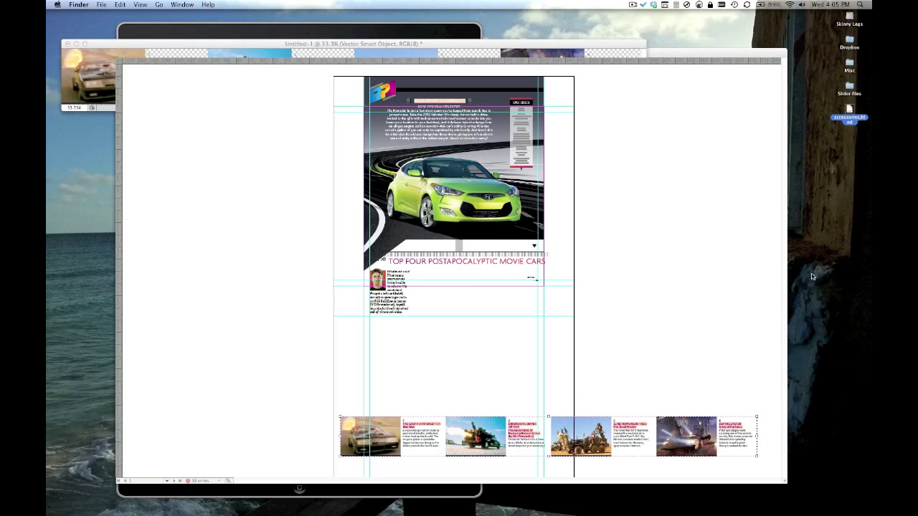
{"action": "right_click", "coordinate": [850, 109]}
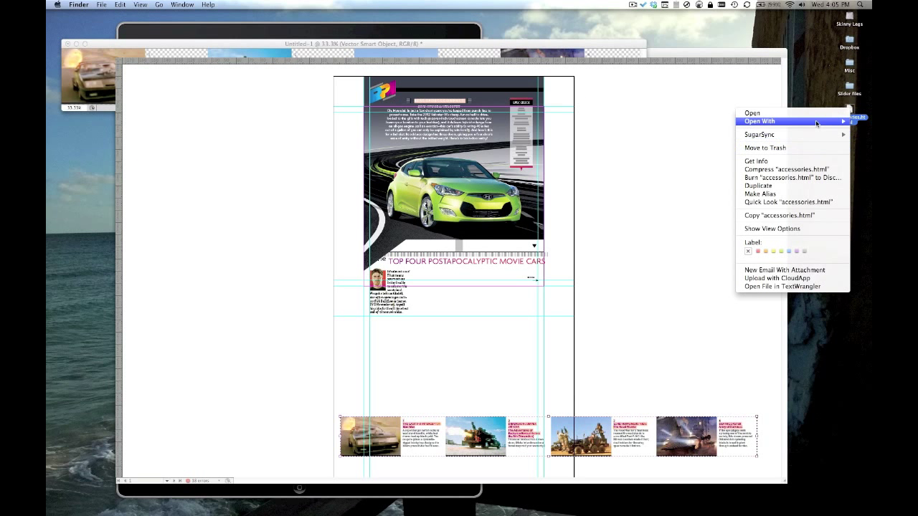
{"action": "mouse_move", "coordinate": [816, 123]}
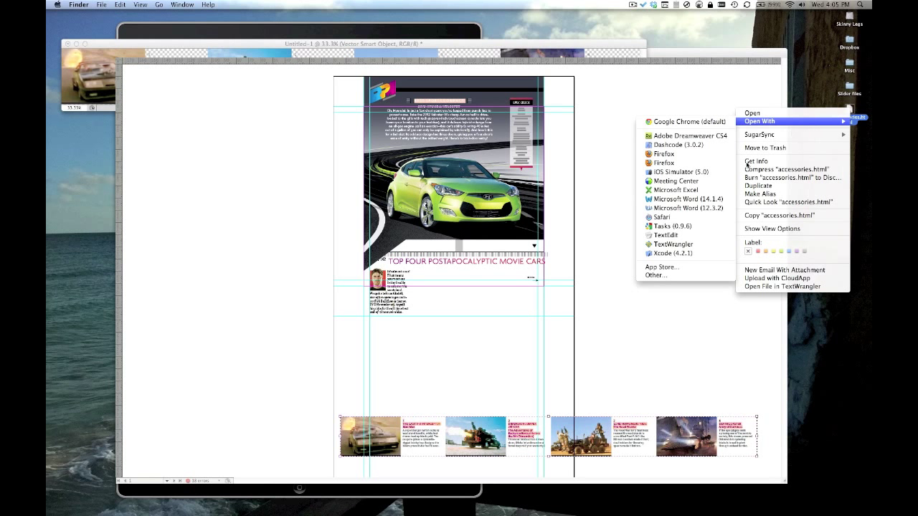
{"action": "left_click", "coordinate": [710, 244]}
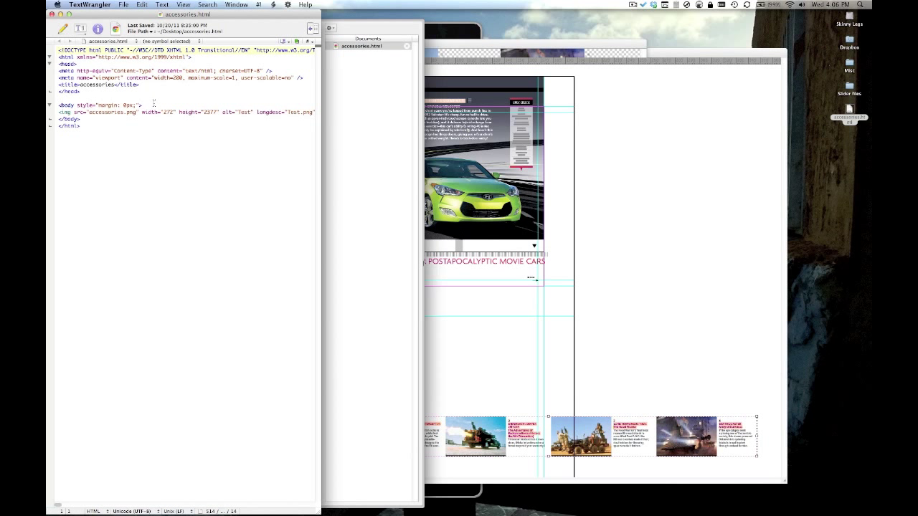
Step: Set the img tag's source to Cars.png, width to 4034 and height to 390, checking against the image size in Photoshop
{"action": "double_click", "coordinate": [108, 113]}
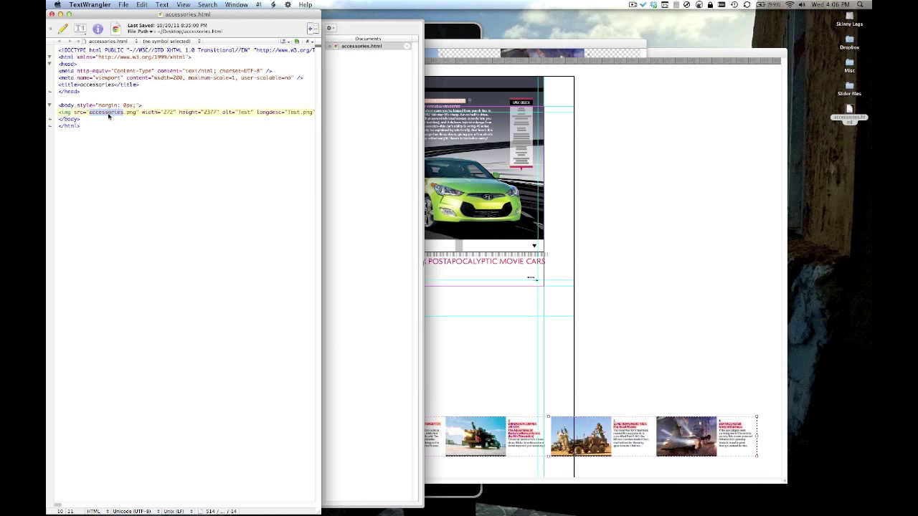
{"action": "type", "text": "Cars"}
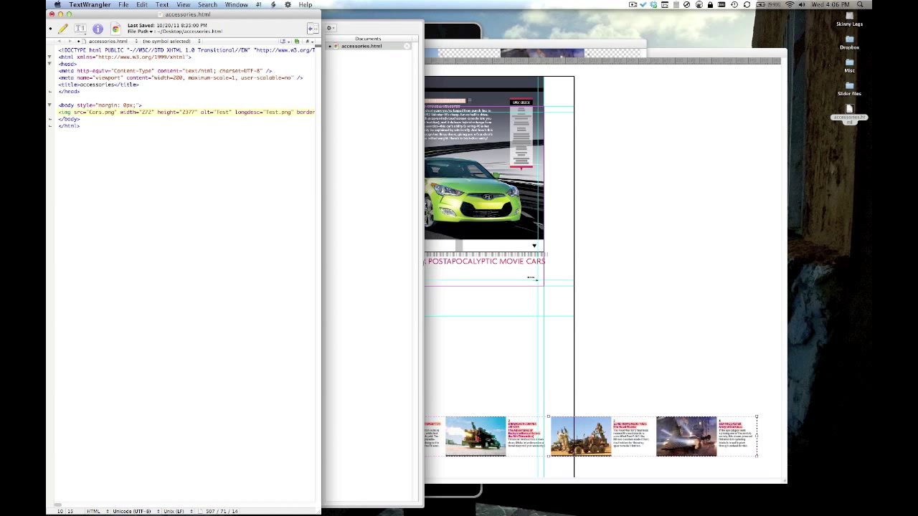
{"action": "double_click", "coordinate": [147, 113]}
{"action": "left_click", "coordinate": [451, 49]}
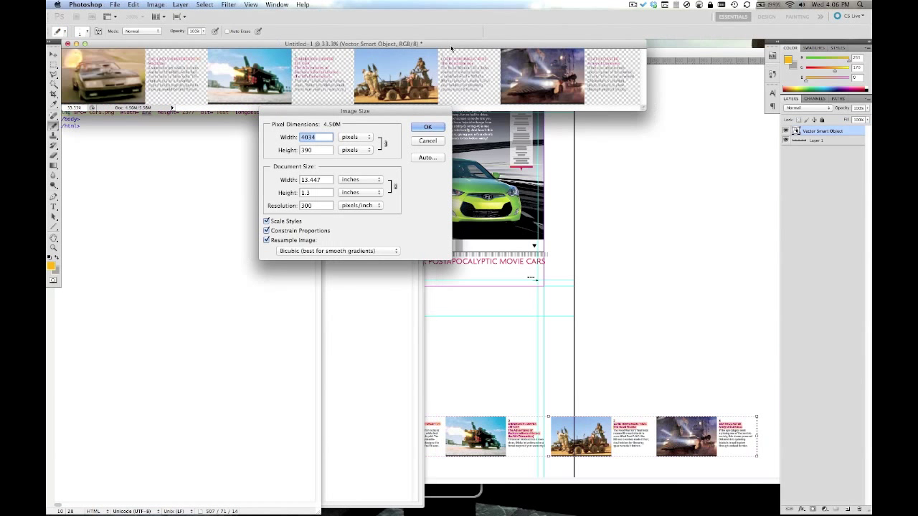
{"action": "left_click", "coordinate": [185, 124]}
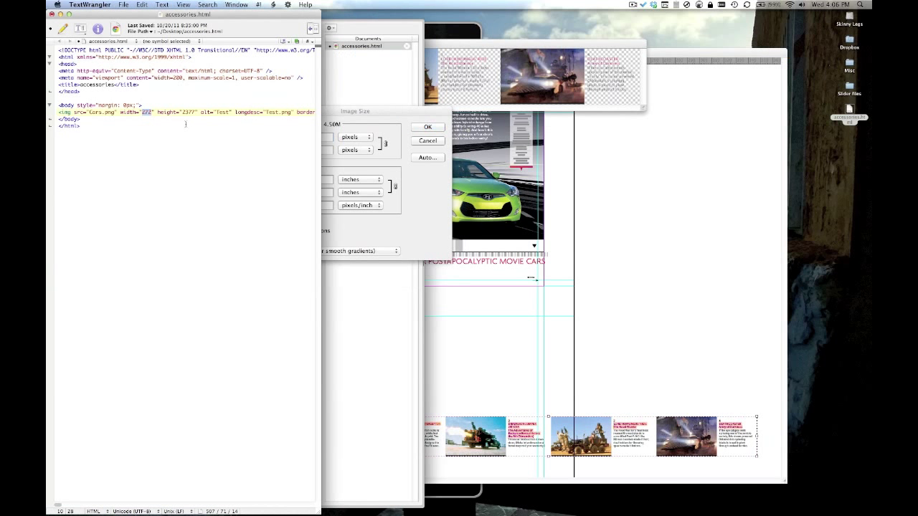
{"action": "type", "text": "4034"}
{"action": "double_click", "coordinate": [191, 112]}
{"action": "type", "text": "390"}
{"action": "key", "text": "super+Tab"}
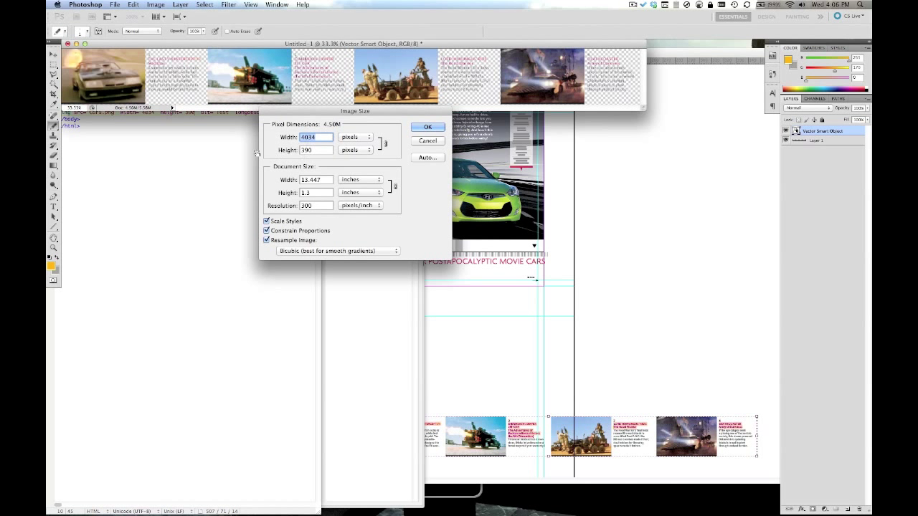
{"action": "key", "text": "super+Tab"}
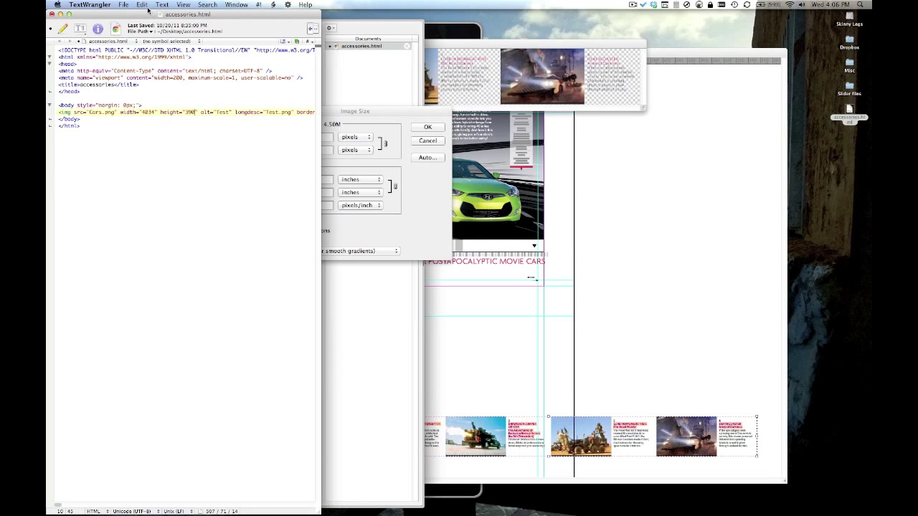
Step: Save the page as Cars.html in the HTML folder within Slider files and close the document
{"action": "left_click", "coordinate": [125, 4]}
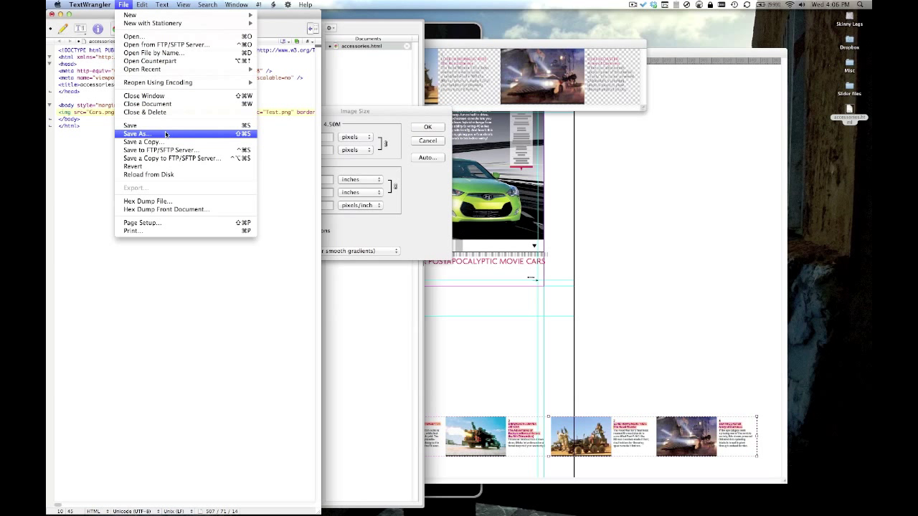
{"action": "left_click", "coordinate": [143, 134]}
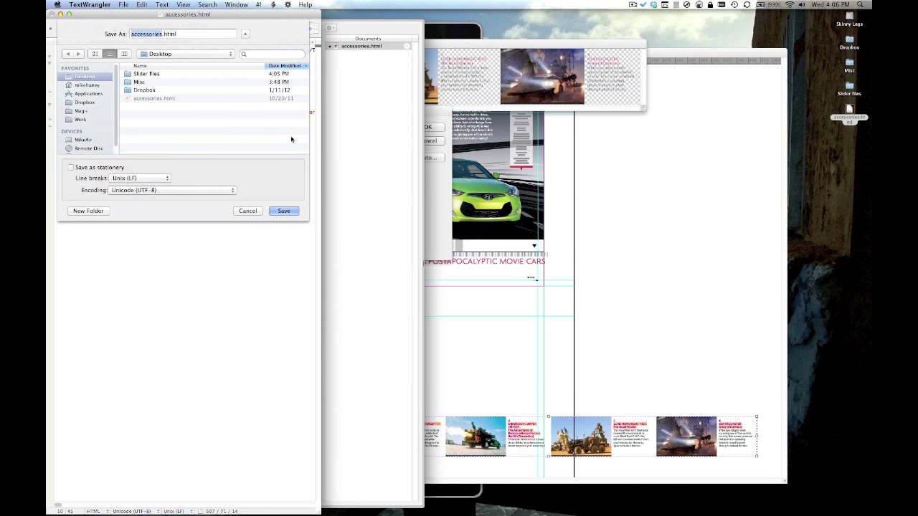
{"action": "double_click", "coordinate": [172, 74]}
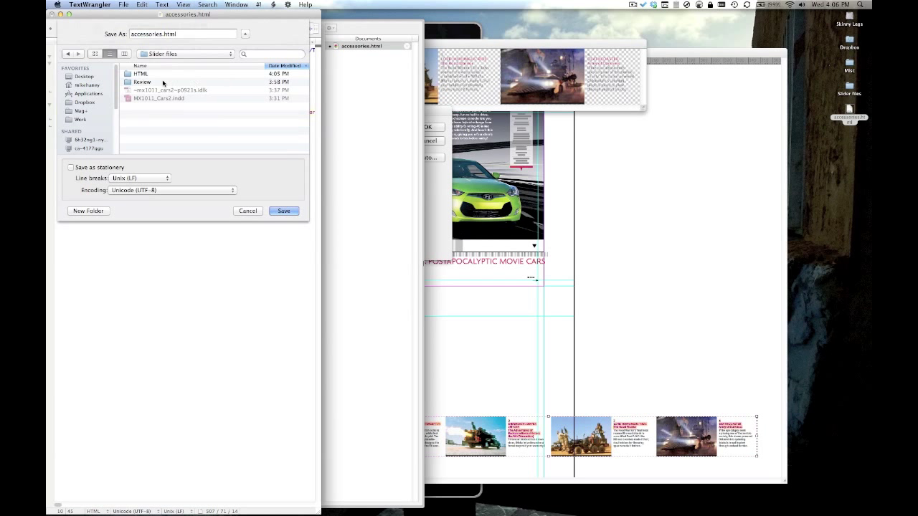
{"action": "double_click", "coordinate": [157, 75]}
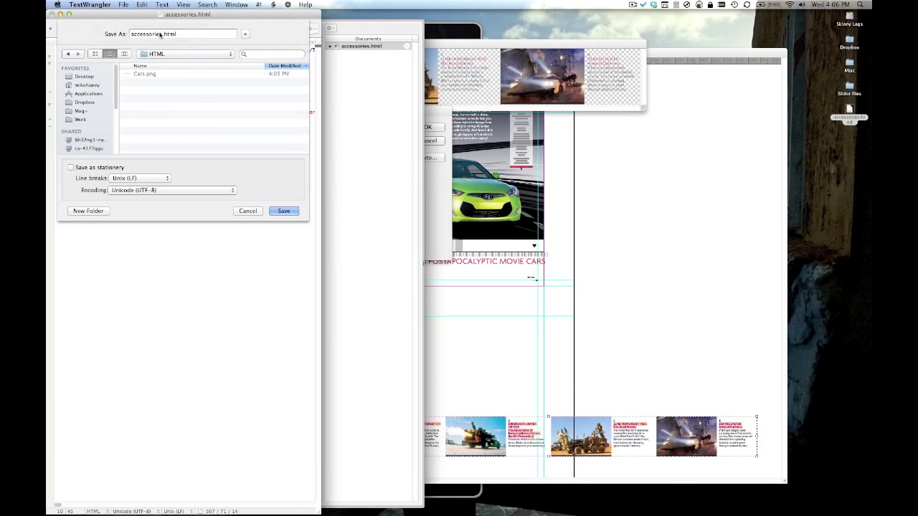
{"action": "left_click_drag", "start_coordinate": [164, 35], "coordinate": [114, 34]}
{"action": "type", "text": "Cars"}
{"action": "key", "text": "Return"}
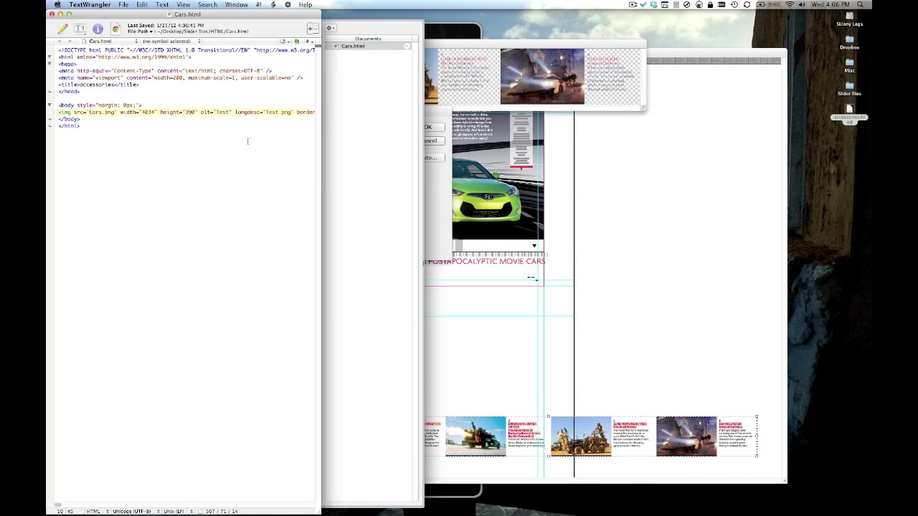
{"action": "key", "text": "super+w"}
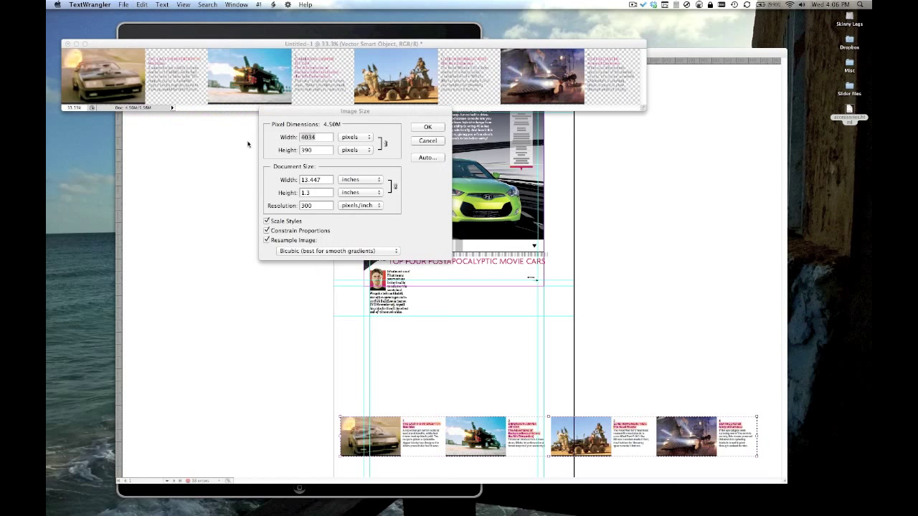
Step: Dismiss Photoshop's image size settings without changes and switch back to the InDesign layout
{"action": "left_click", "coordinate": [399, 164]}
{"action": "left_click", "coordinate": [427, 141]}
{"action": "left_click", "coordinate": [271, 188]}
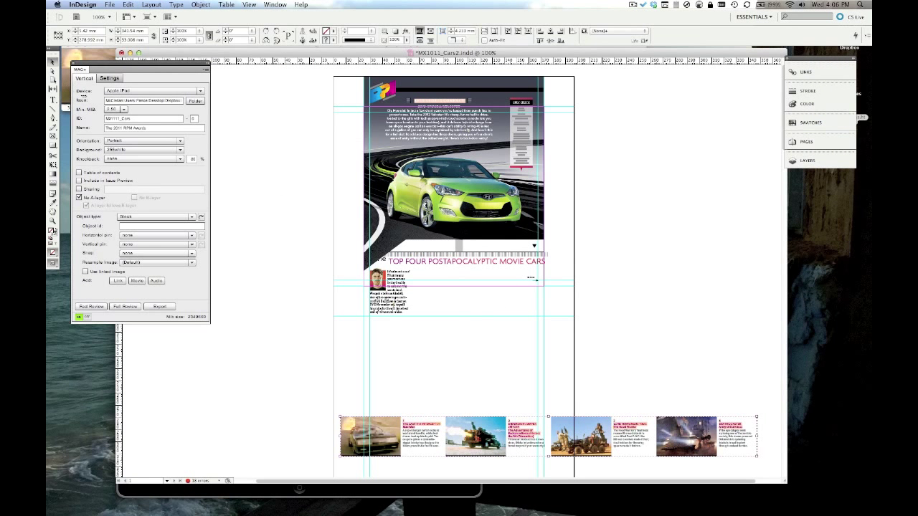
Step: Draw an empty frame about 85 by 33 mm around the first car and its caption, move it beside the intro text, and show its layer
{"action": "left_click", "coordinate": [53, 136]}
{"action": "left_click_drag", "start_coordinate": [341, 417], "coordinate": [444, 456]}
{"action": "left_click", "coordinate": [52, 63]}
{"action": "left_click_drag", "start_coordinate": [389, 431], "coordinate": [468, 285]}
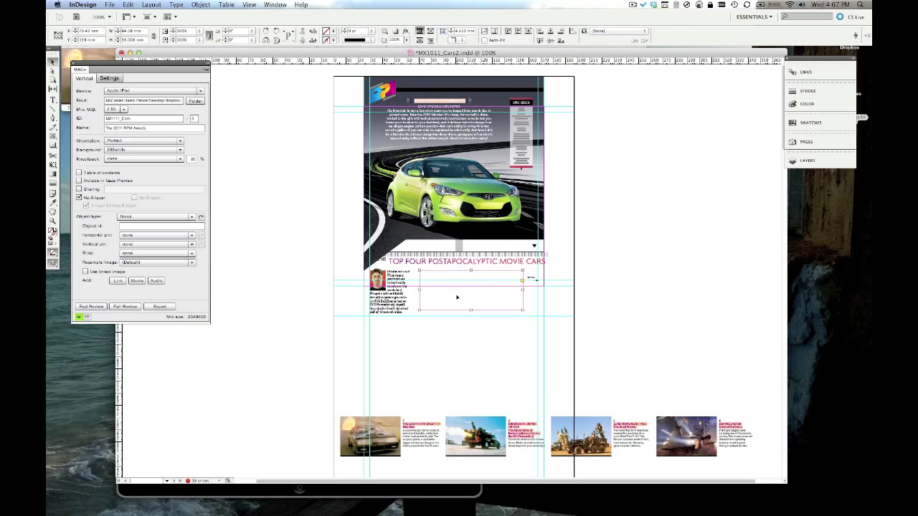
{"action": "left_click", "coordinate": [807, 161]}
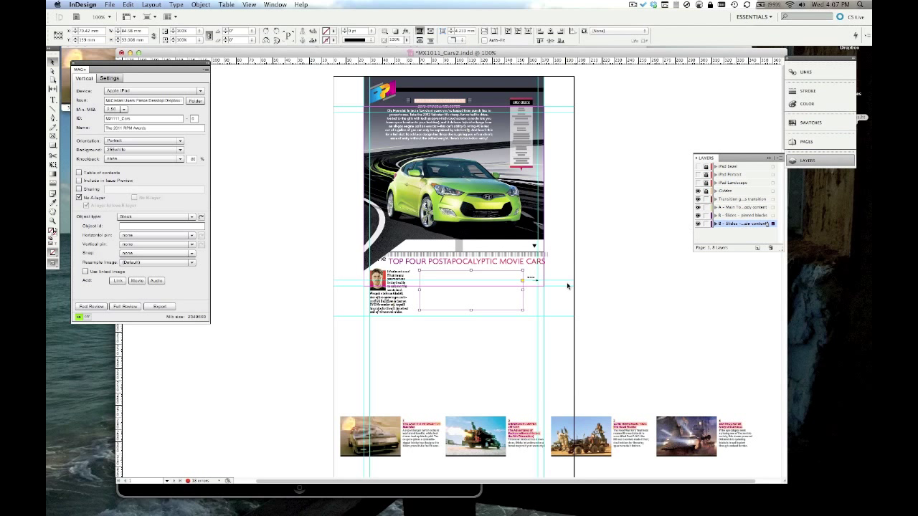
Step: Make the empty frame an HTML object and link it to Cars.html in the HTML folder within Slider files on the desktop
{"action": "left_click", "coordinate": [191, 217]}
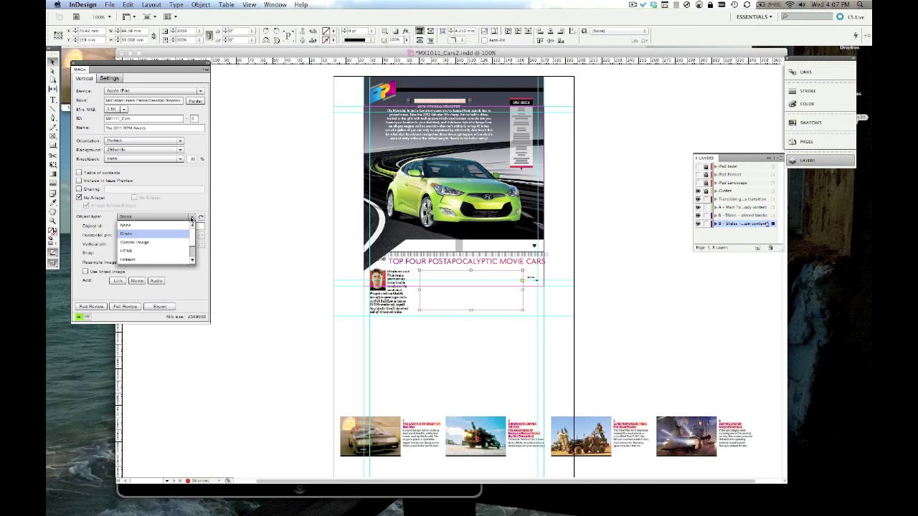
{"action": "left_click", "coordinate": [175, 251]}
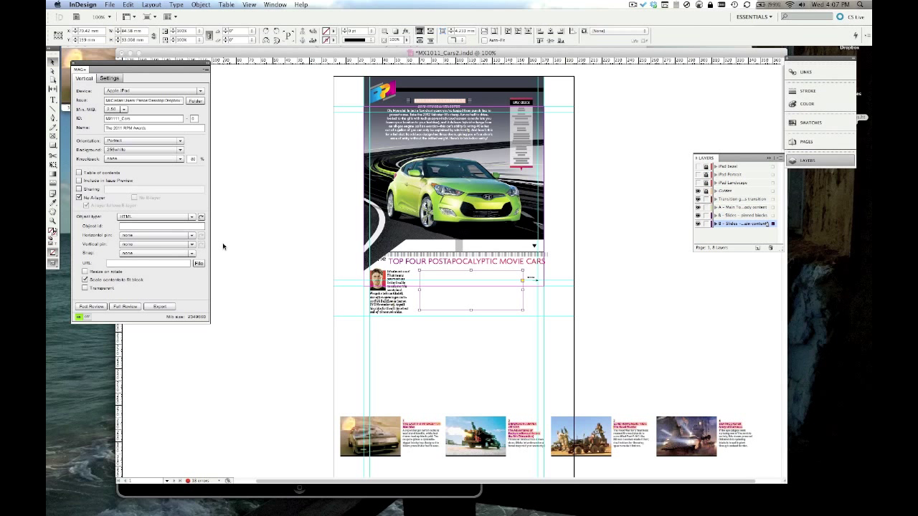
{"action": "left_click", "coordinate": [197, 263]}
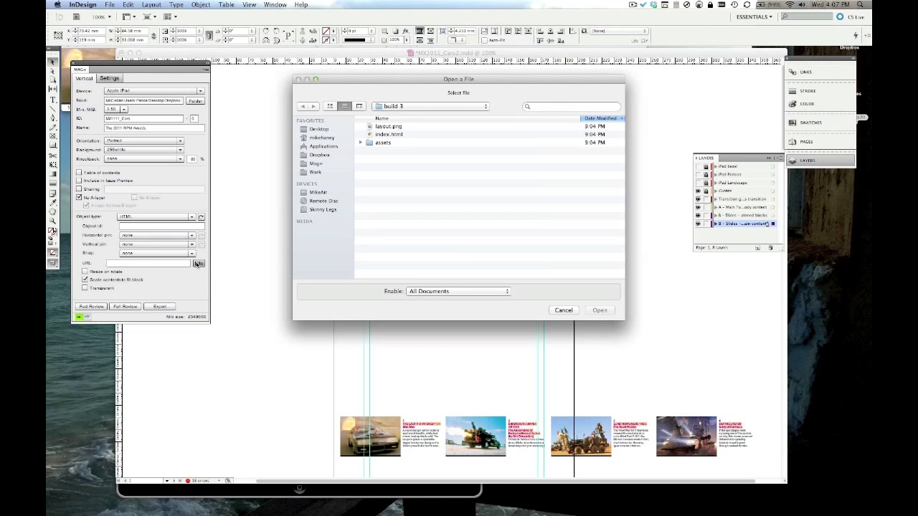
{"action": "key", "text": "super+shift+d"}
{"action": "double_click", "coordinate": [392, 128]}
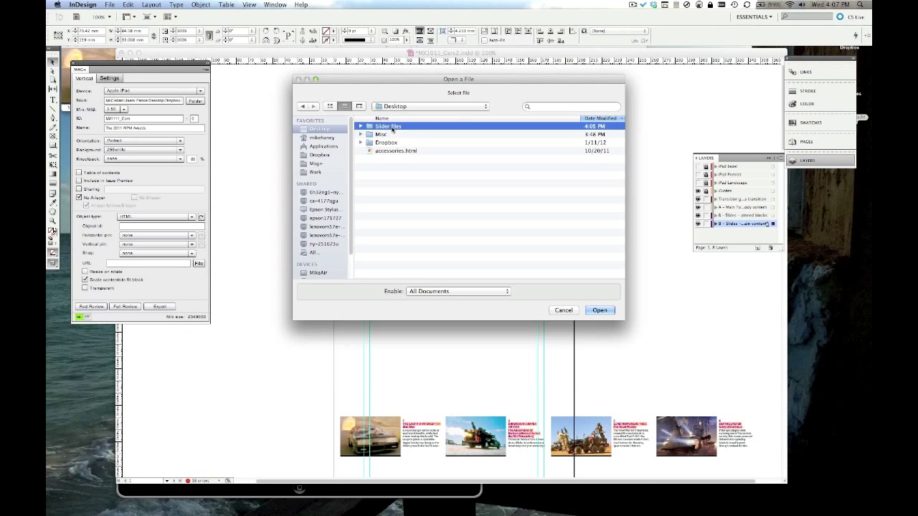
{"action": "double_click", "coordinate": [400, 127]}
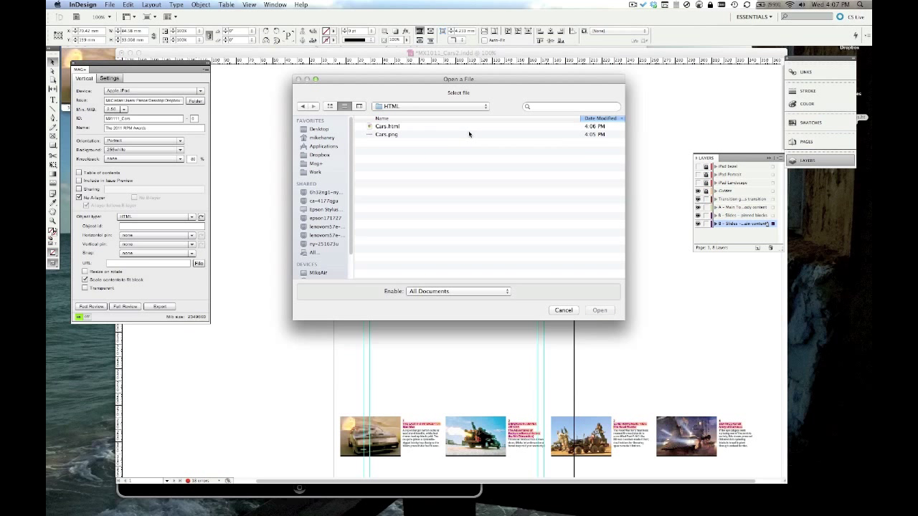
{"action": "left_click", "coordinate": [398, 127]}
{"action": "left_click", "coordinate": [597, 310]}
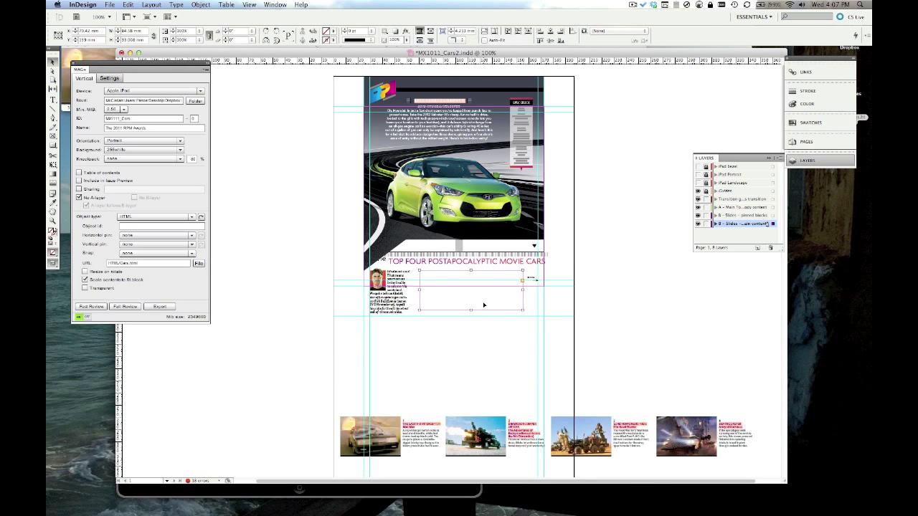
Step: Place Cars.png from the HTML folder within Slider files into the selected frame
{"action": "left_click", "coordinate": [110, 5]}
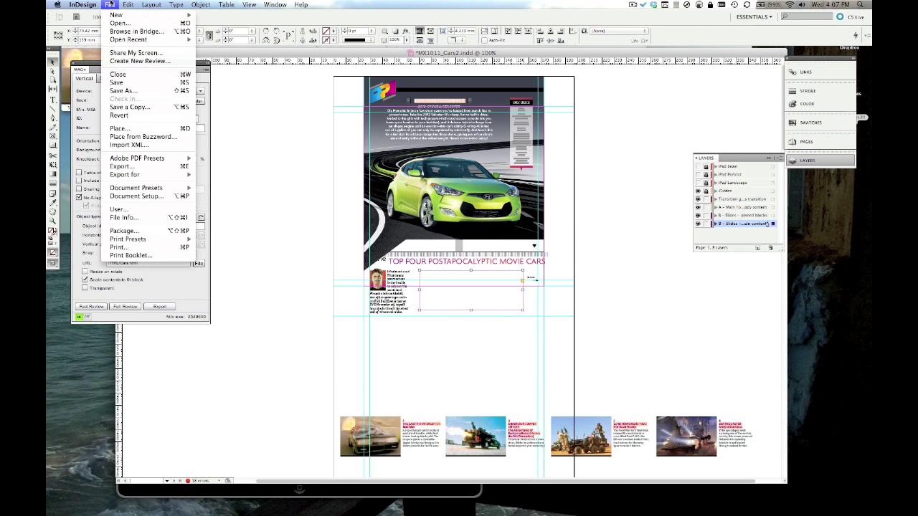
{"action": "left_click", "coordinate": [148, 129]}
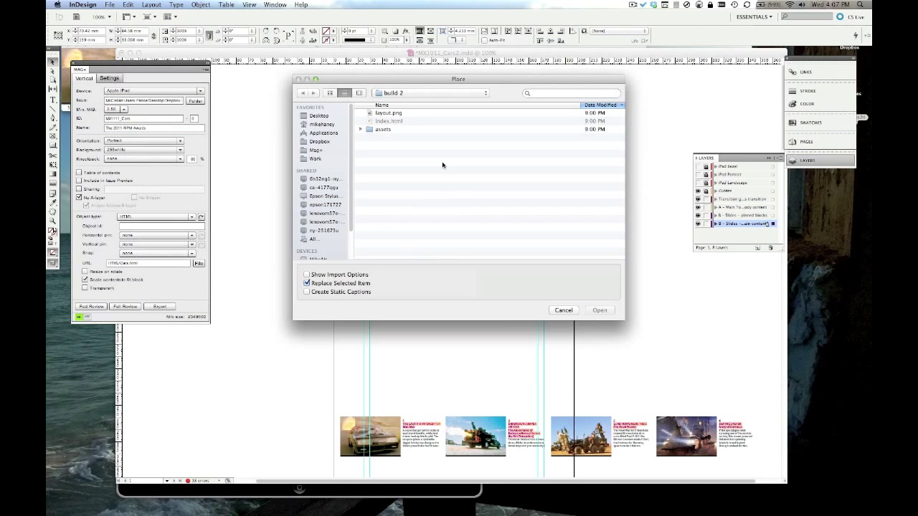
{"action": "key", "text": "super+shift+d"}
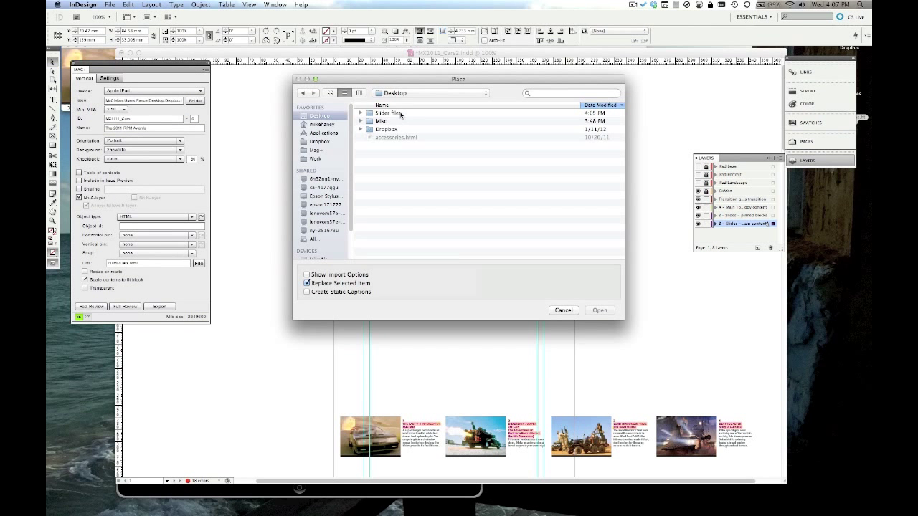
{"action": "double_click", "coordinate": [392, 115]}
{"action": "double_click", "coordinate": [396, 114]}
{"action": "left_click", "coordinate": [400, 122]}
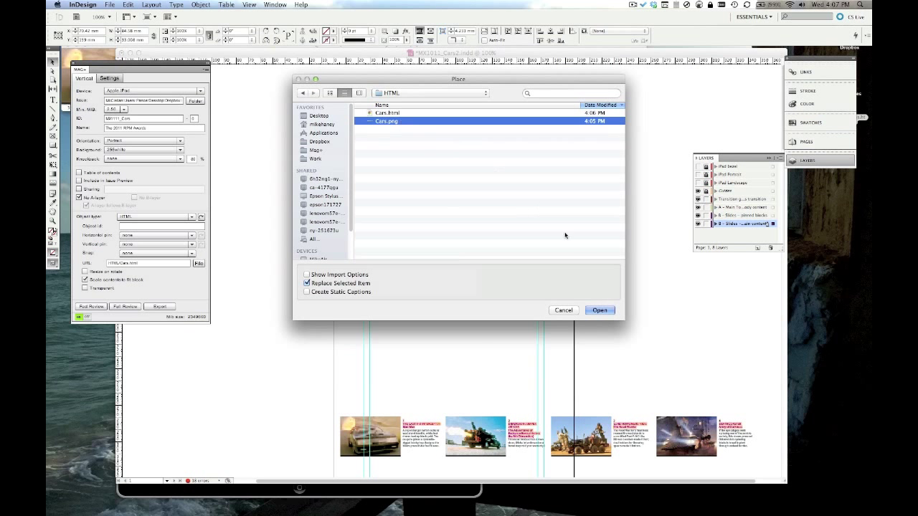
{"action": "left_click", "coordinate": [609, 310]}
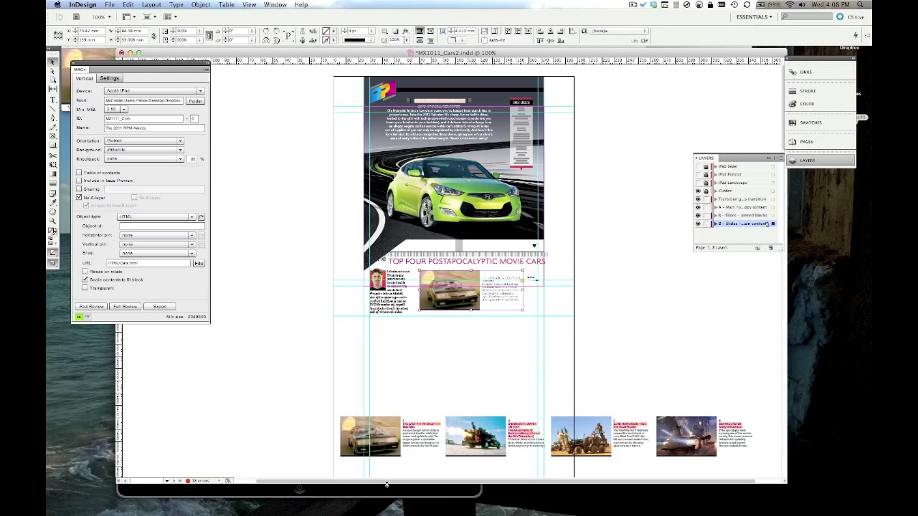
Step: Run a Pad Review of the layout and swipe the car slider forward and back to the first car in iOS Simulator
{"action": "left_click", "coordinate": [106, 308]}
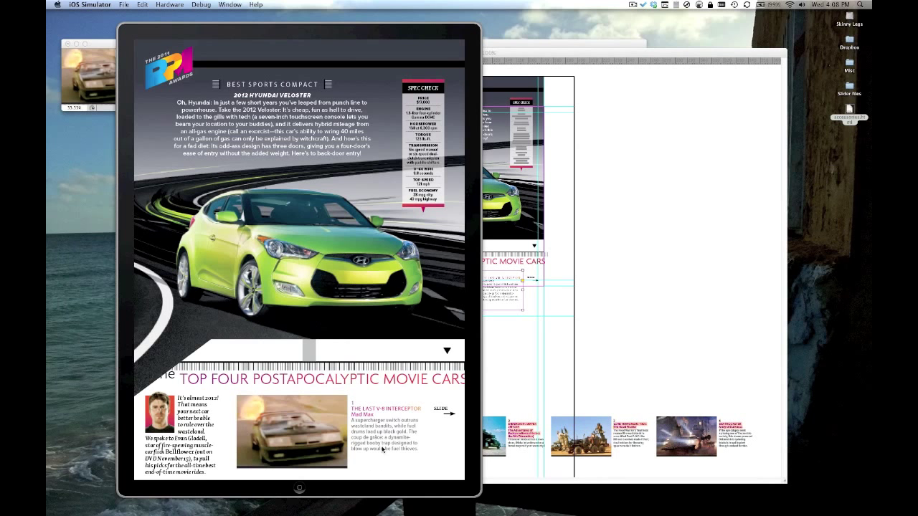
{"action": "left_click_drag", "start_coordinate": [401, 428], "coordinate": [314, 425]}
{"action": "left_click_drag", "start_coordinate": [374, 430], "coordinate": [281, 431]}
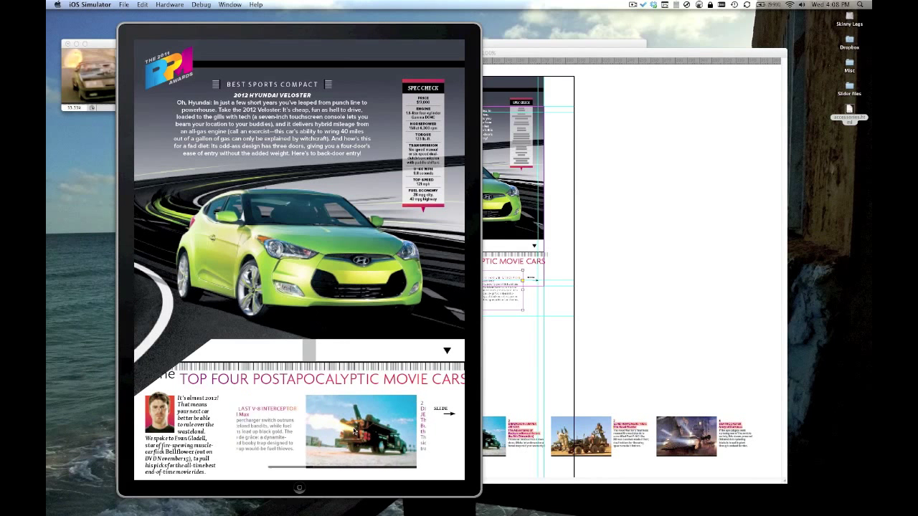
{"action": "left_click_drag", "start_coordinate": [380, 430], "coordinate": [304, 430]}
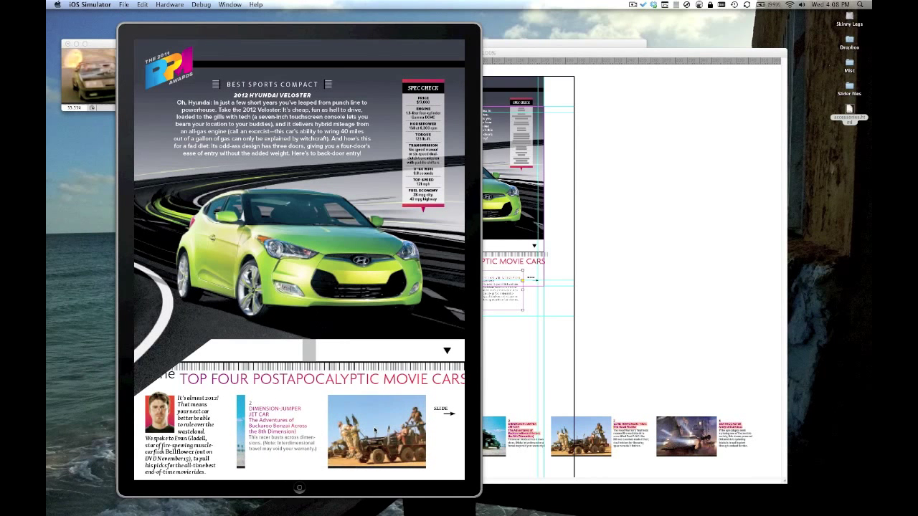
{"action": "left_click_drag", "start_coordinate": [403, 430], "coordinate": [440, 427]}
{"action": "left_click_drag", "start_coordinate": [291, 426], "coordinate": [412, 420]}
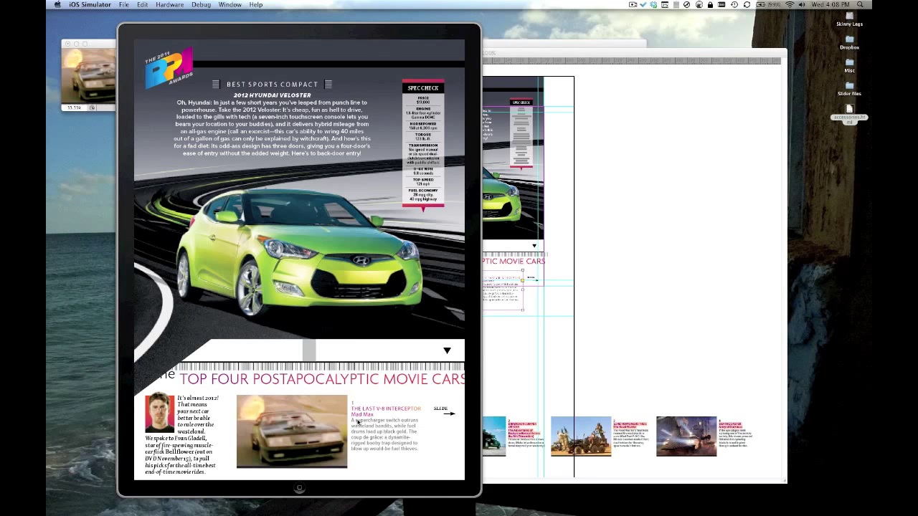